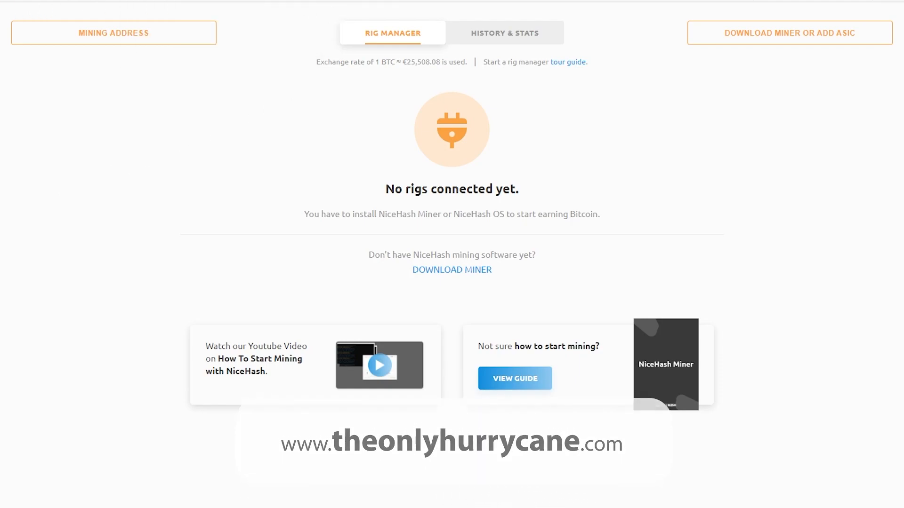
Open the NiceHash mining address, and start a new flight sheet in Hive OS with Nicehash-EtcHash as the coin
{"action": "left_click", "coordinate": [111, 38]}
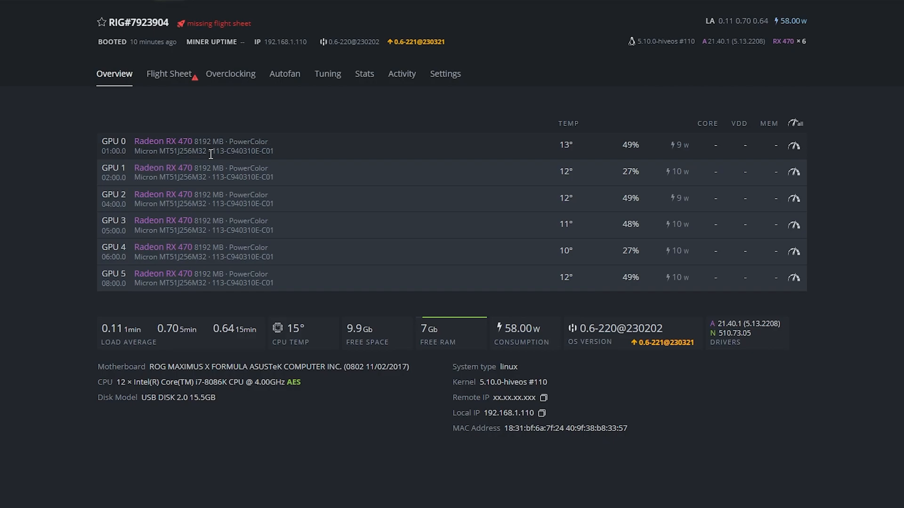
{"action": "left_click", "coordinate": [186, 80]}
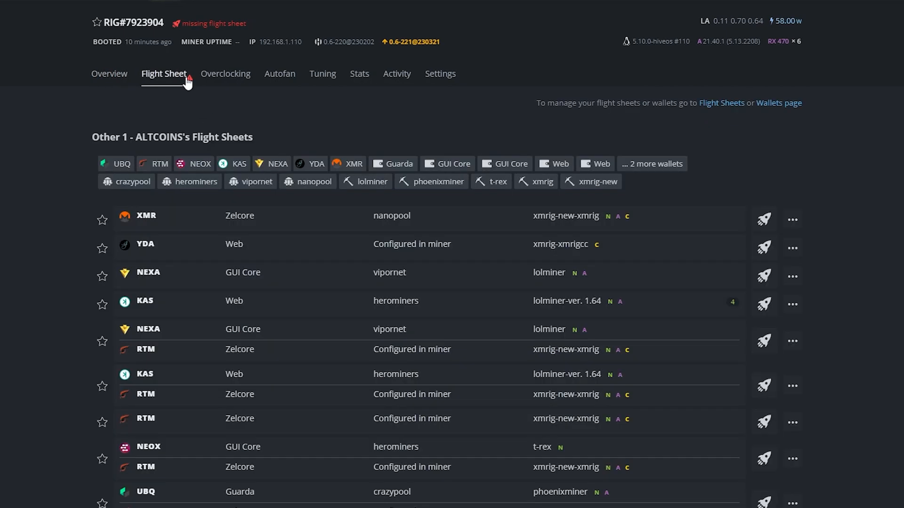
{"action": "left_click", "coordinate": [711, 104]}
{"action": "left_click", "coordinate": [172, 170]}
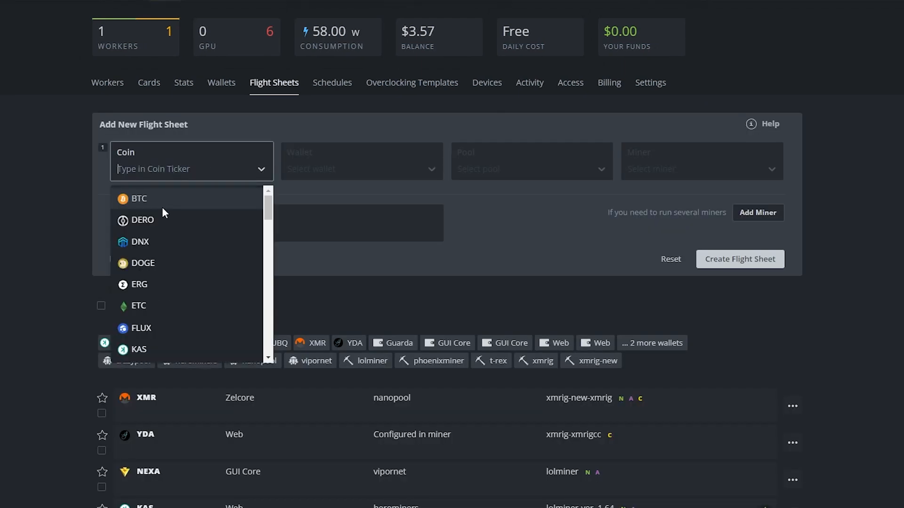
{"action": "type", "text": "ni"}
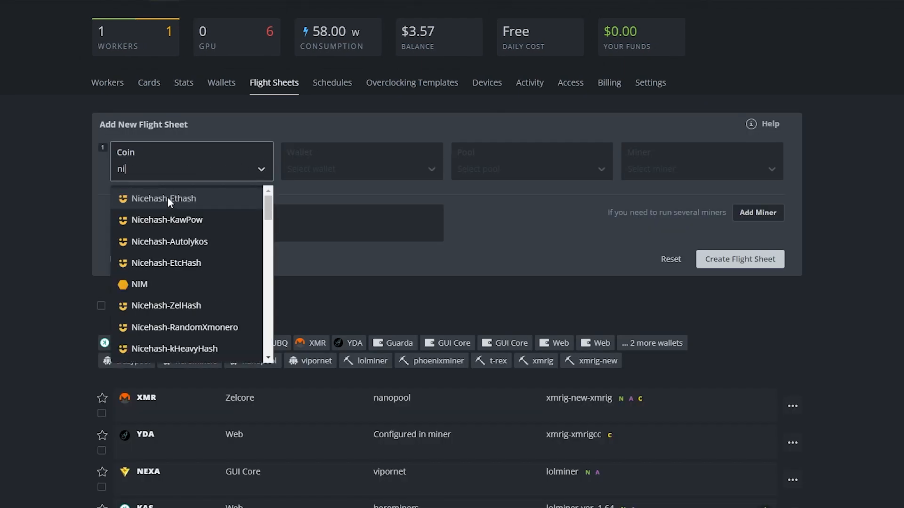
{"action": "type", "text": "ce"}
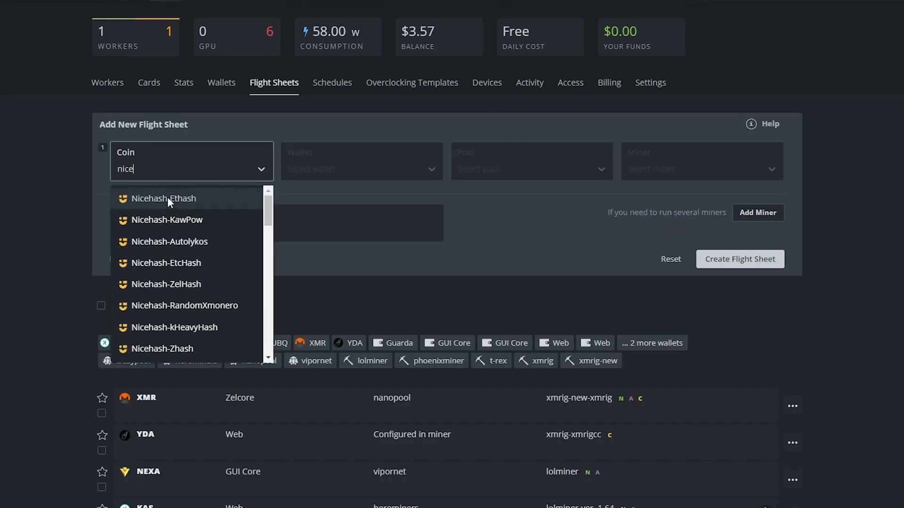
{"action": "left_click", "coordinate": [180, 267]}
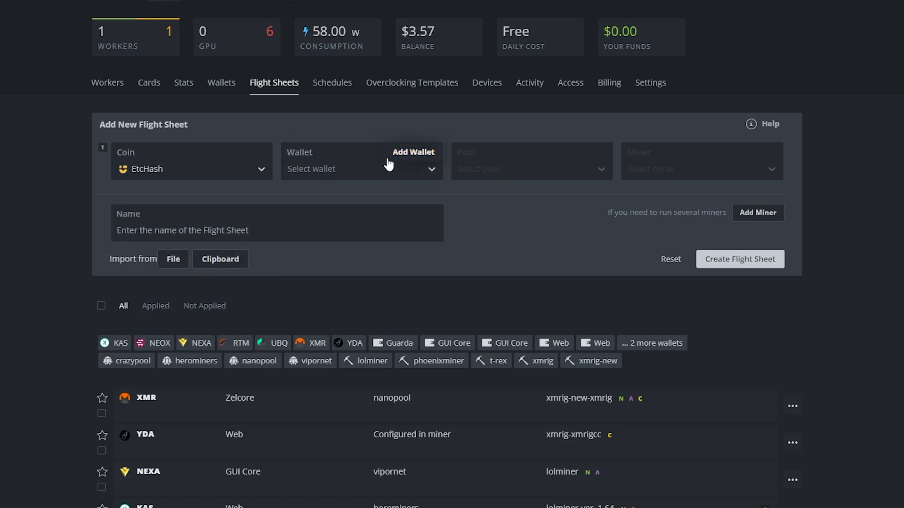
Start adding a wallet for the EtcHash flight sheet and fill its address with the mining address copied from NiceHash
{"action": "left_click", "coordinate": [366, 173]}
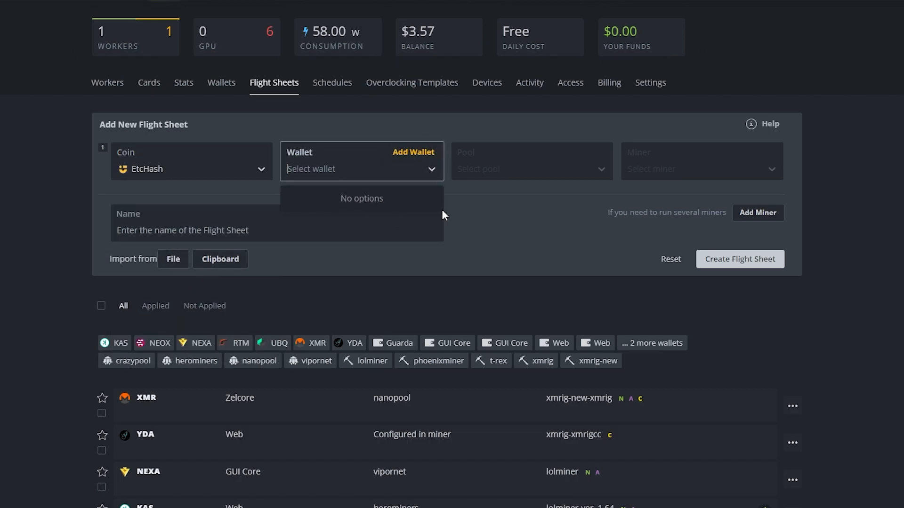
{"action": "left_click", "coordinate": [472, 221]}
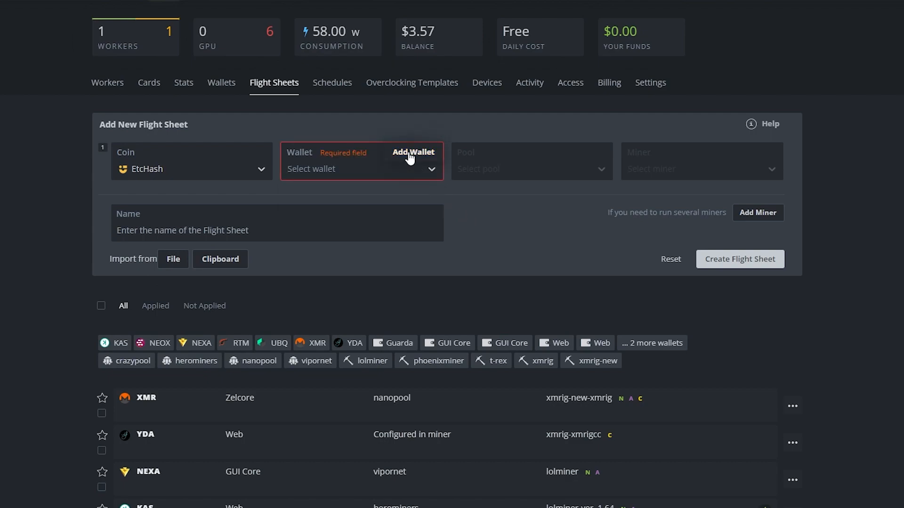
{"action": "left_click", "coordinate": [412, 152]}
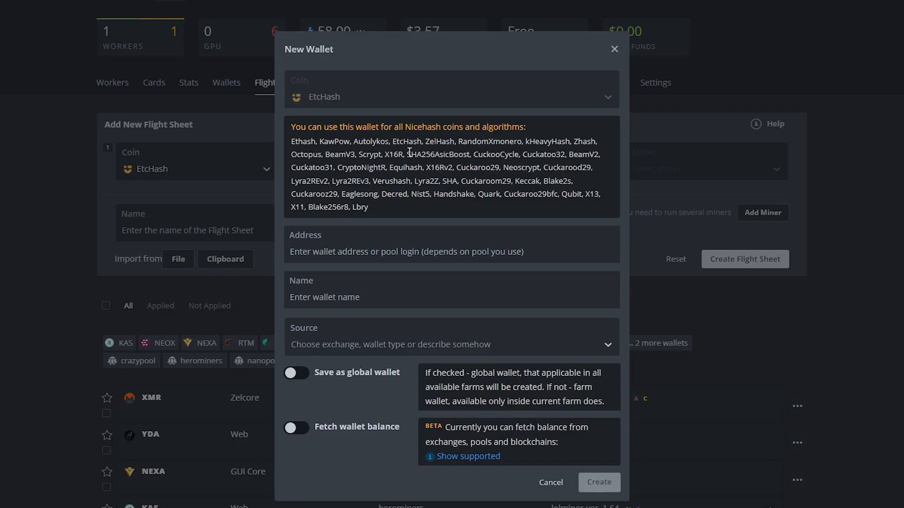
{"action": "left_click", "coordinate": [333, 254]}
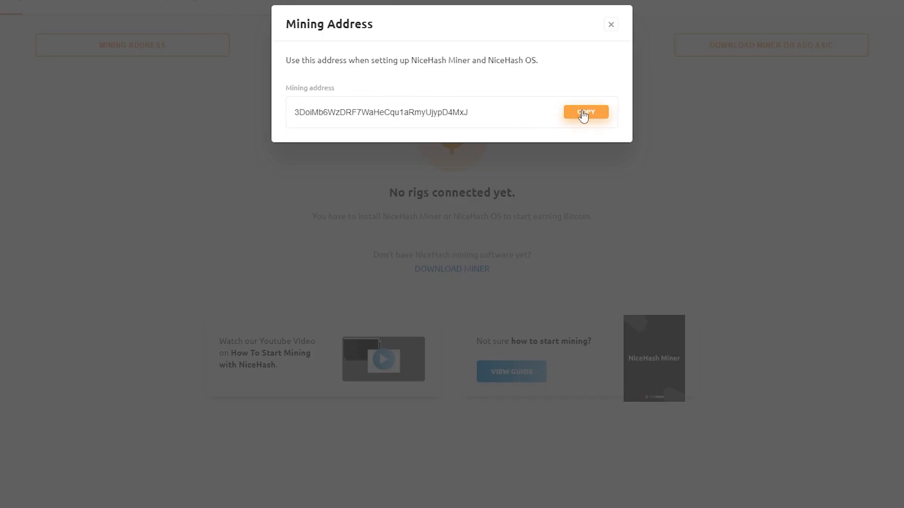
{"action": "left_click", "coordinate": [584, 113]}
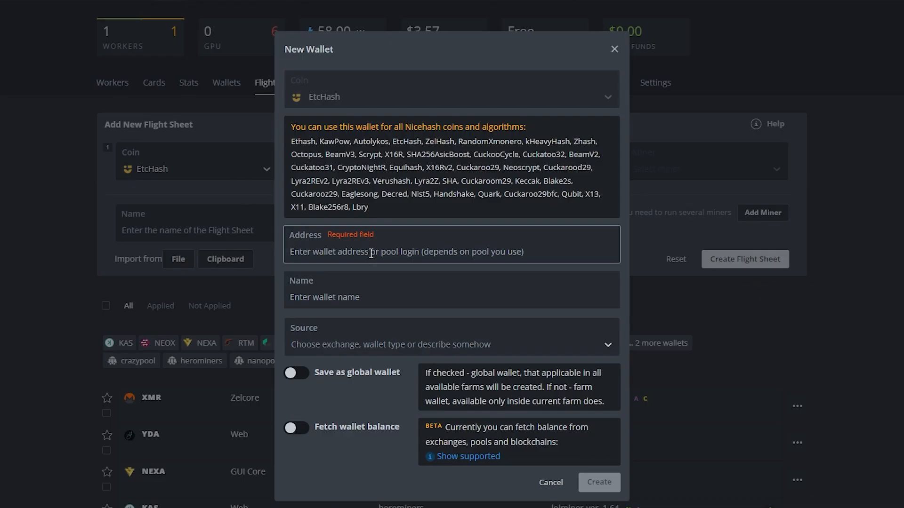
{"action": "right_click", "coordinate": [371, 254]}
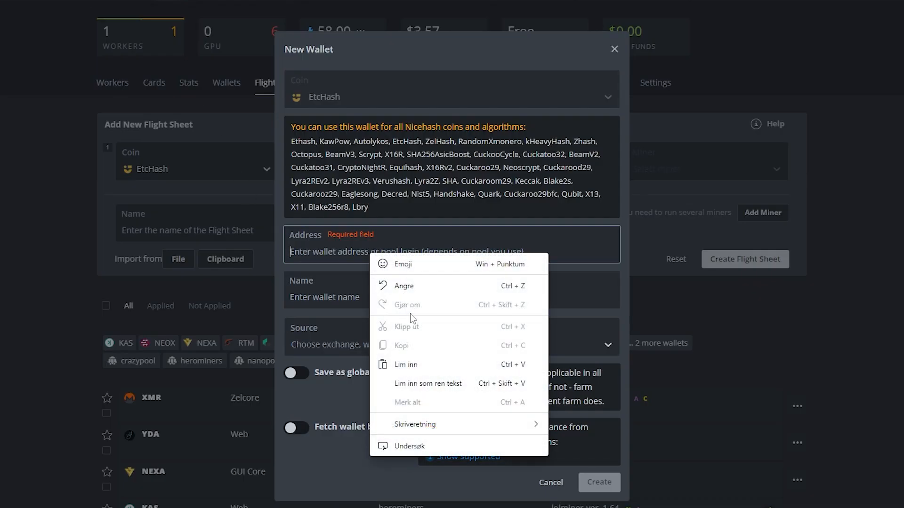
{"action": "left_click", "coordinate": [415, 364]}
Name the new wallet NiceHash ETC and create it
{"action": "left_click", "coordinate": [367, 297]}
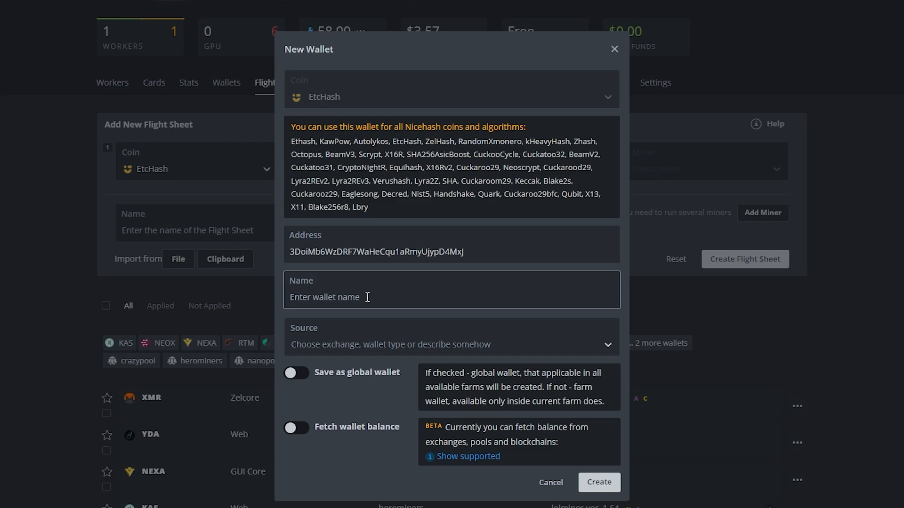
{"action": "type", "text": "NiceHash ETC"}
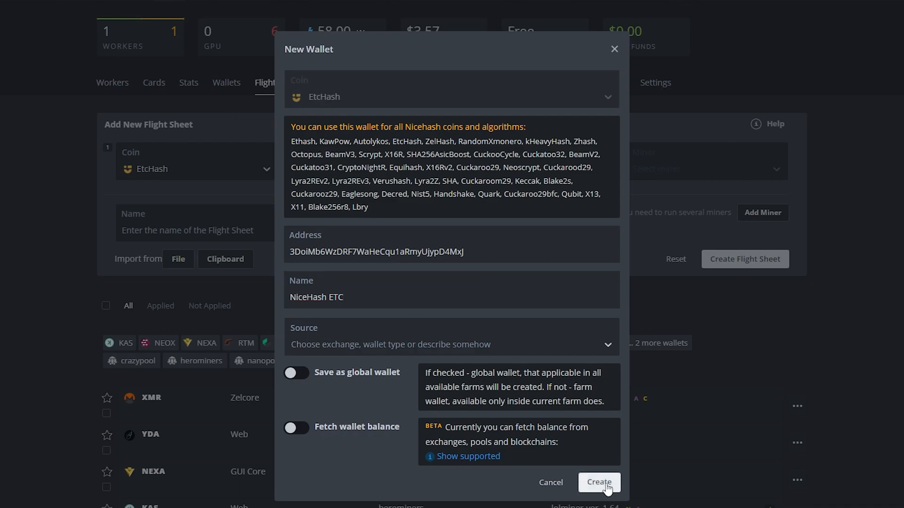
{"action": "left_click", "coordinate": [604, 489]}
Set the flight sheet's pool to nicehash using the AUTO server etchash.auto.nicehash.com:9200
{"action": "left_click", "coordinate": [530, 176]}
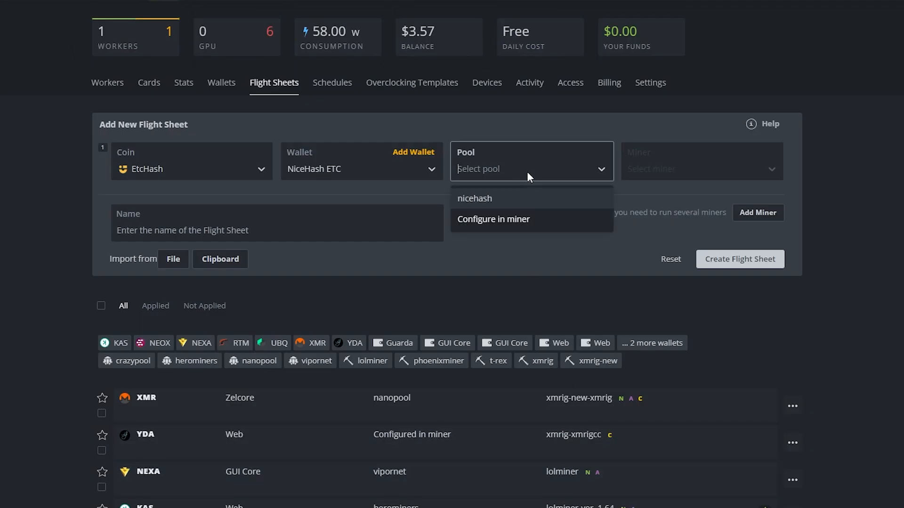
{"action": "left_click", "coordinate": [475, 198]}
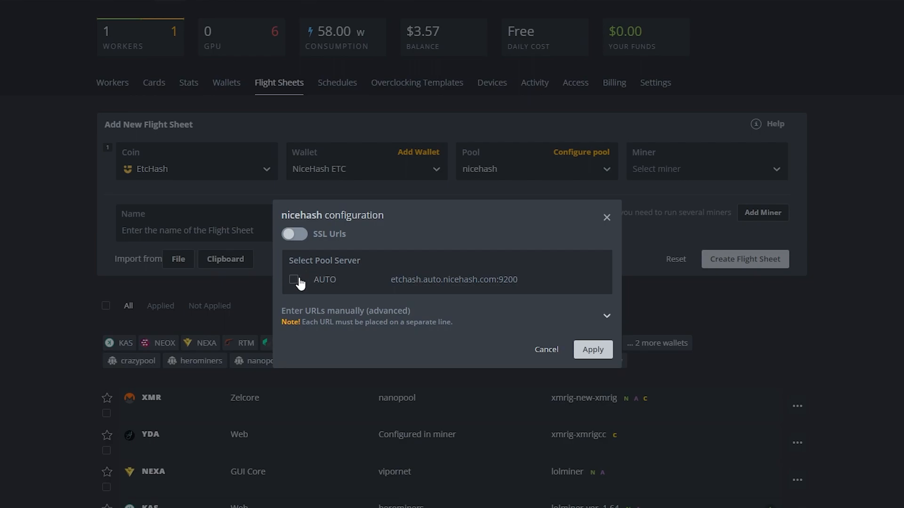
{"action": "left_click", "coordinate": [294, 280]}
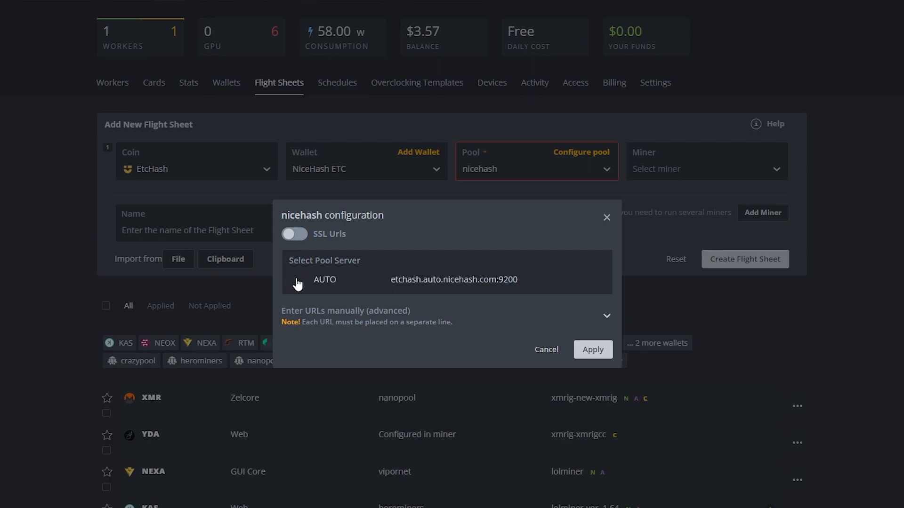
{"action": "left_click", "coordinate": [594, 351]}
Choose TeamRedMiner as the miner and create the flight sheet
{"action": "left_click", "coordinate": [671, 171]}
{"action": "scroll", "coordinate": [688, 302], "scroll_direction": "down", "scroll_amount": 3}
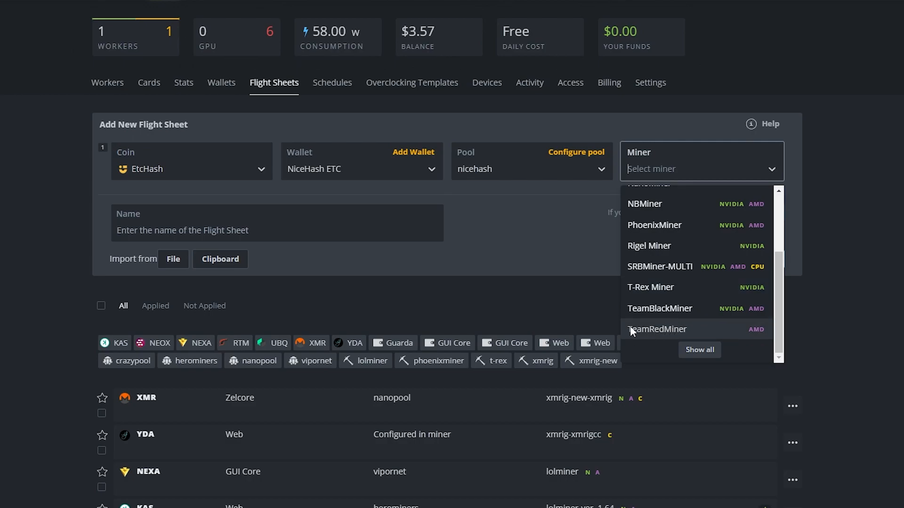
{"action": "left_click", "coordinate": [679, 322]}
{"action": "left_click", "coordinate": [749, 311]}
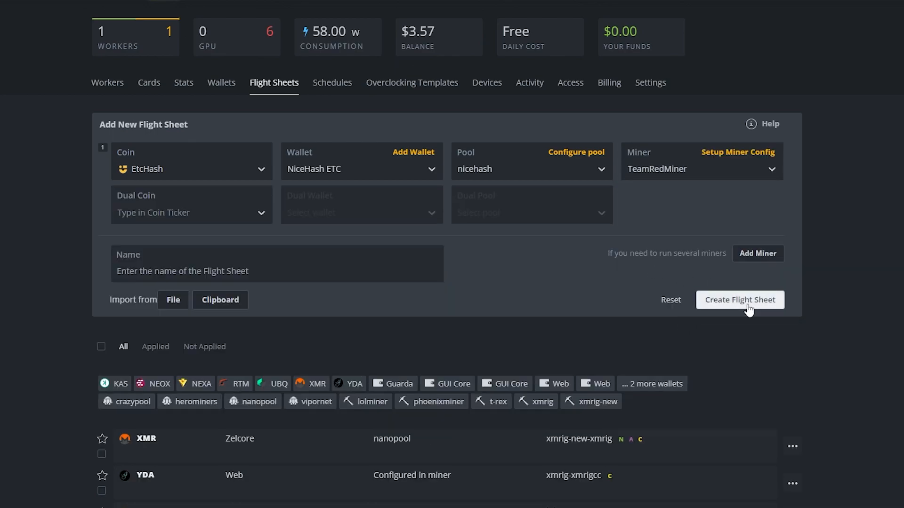
Apply the ETCHASH flight sheet with the NiceHash ETC wallet to the worker RIG#7923904
{"action": "scroll", "coordinate": [471, 216], "scroll_direction": "down", "scroll_amount": 3}
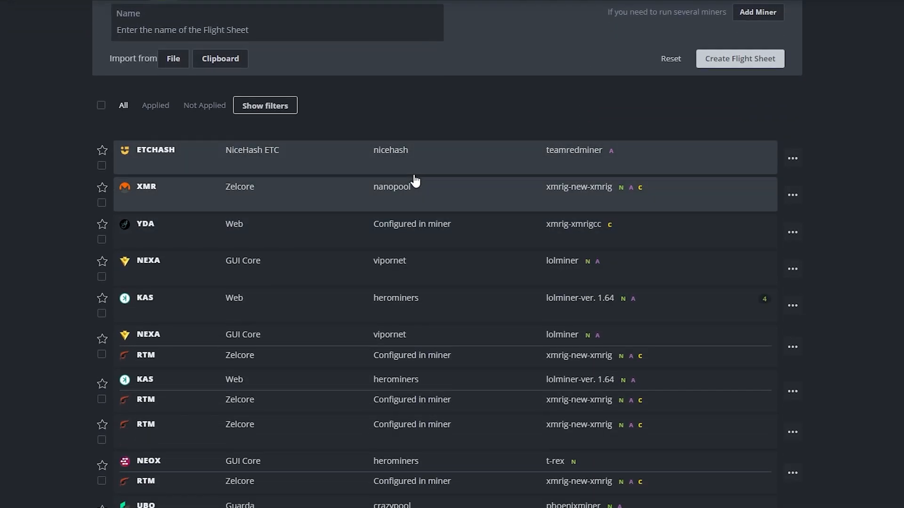
{"action": "scroll", "coordinate": [414, 177], "scroll_direction": "up", "scroll_amount": 5}
{"action": "left_click", "coordinate": [248, 1]}
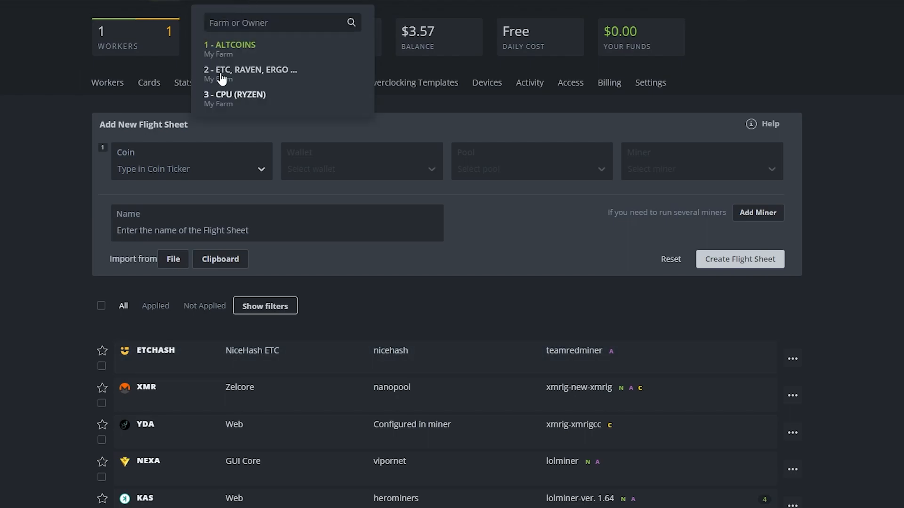
{"action": "left_click", "coordinate": [116, 93]}
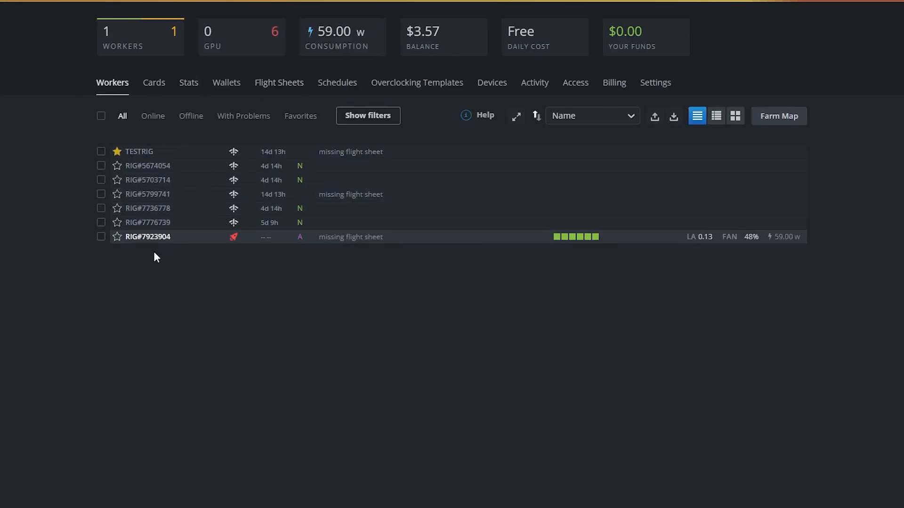
{"action": "left_click", "coordinate": [157, 239]}
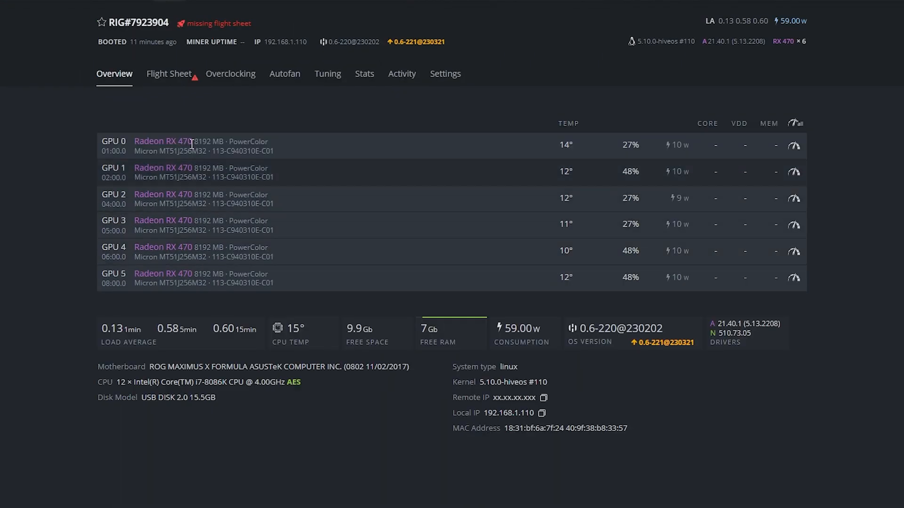
{"action": "left_click", "coordinate": [155, 74]}
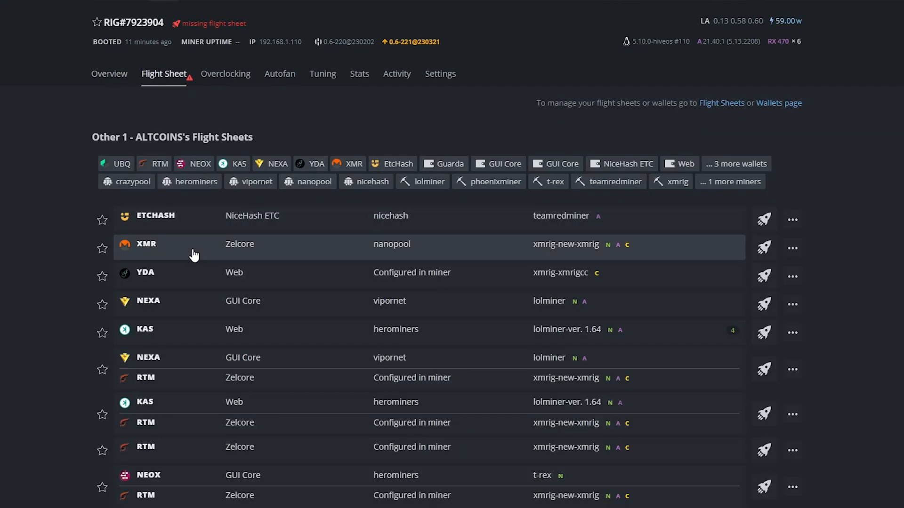
{"action": "left_click", "coordinate": [110, 76]}
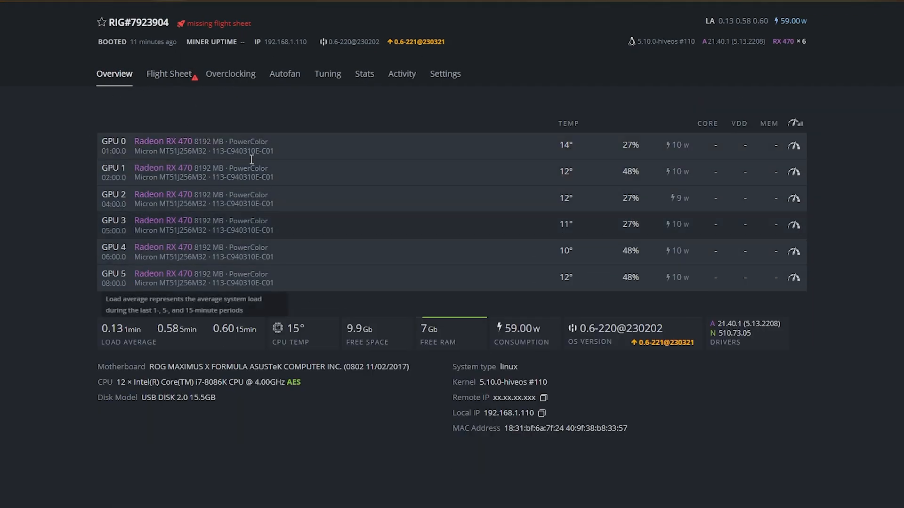
{"action": "left_click", "coordinate": [172, 75]}
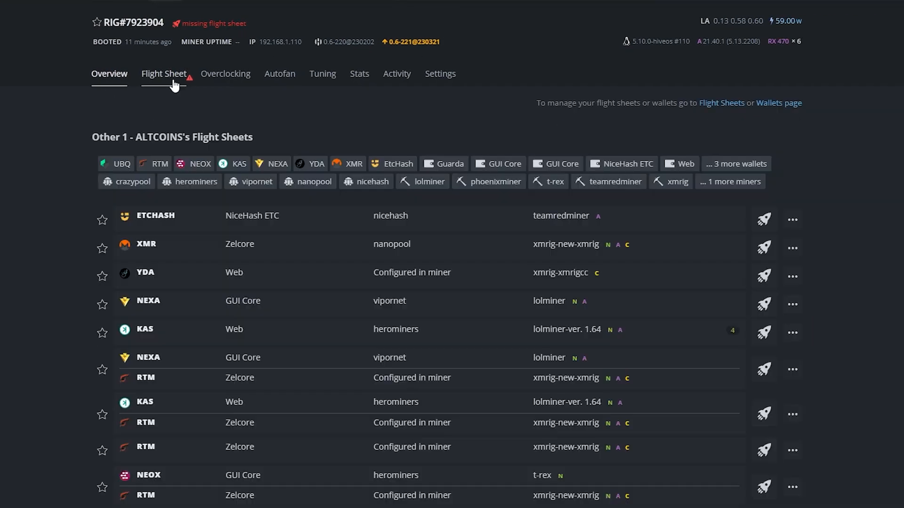
{"action": "left_click", "coordinate": [765, 221]}
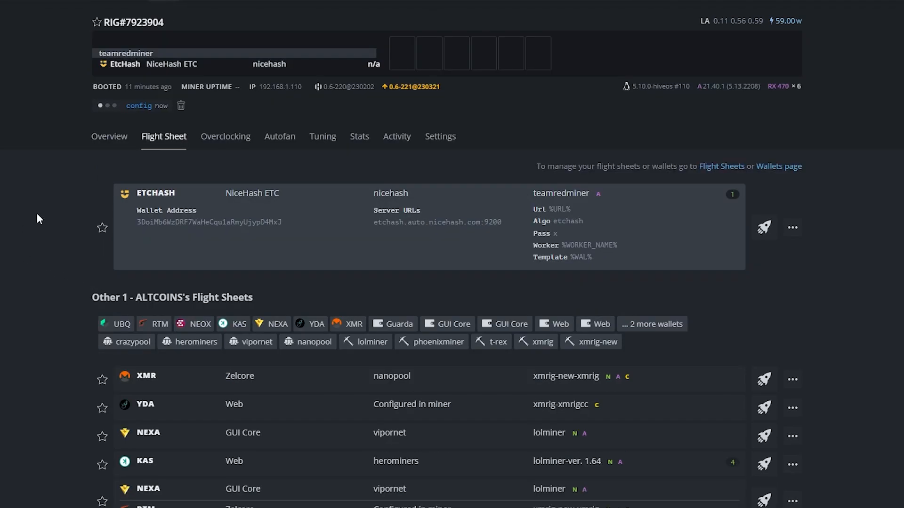
View the rig's overview, and reload the NiceHash rig manager to check the current actual profitability
{"action": "left_click", "coordinate": [107, 150]}
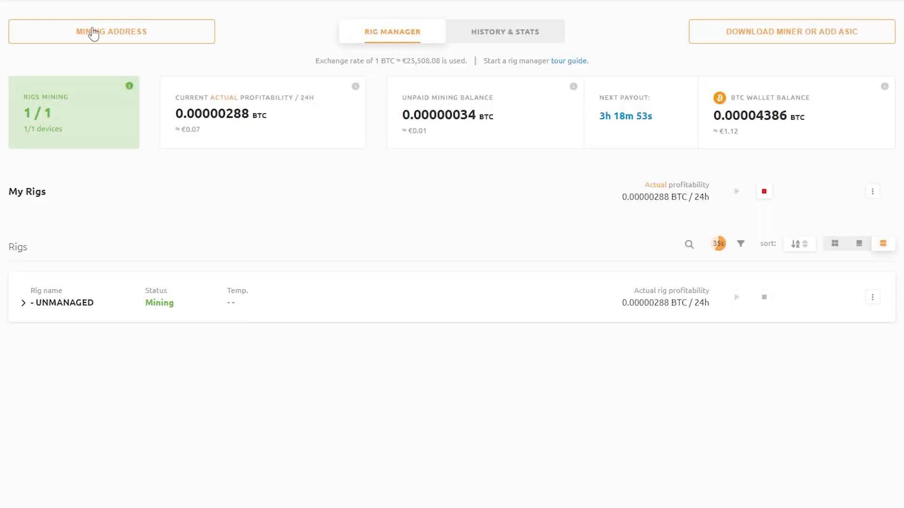
{"action": "key", "text": "F5"}
{"action": "left_click_drag", "start_coordinate": [176, 97], "coordinate": [300, 99]}
{"action": "left_click", "coordinate": [291, 193]}
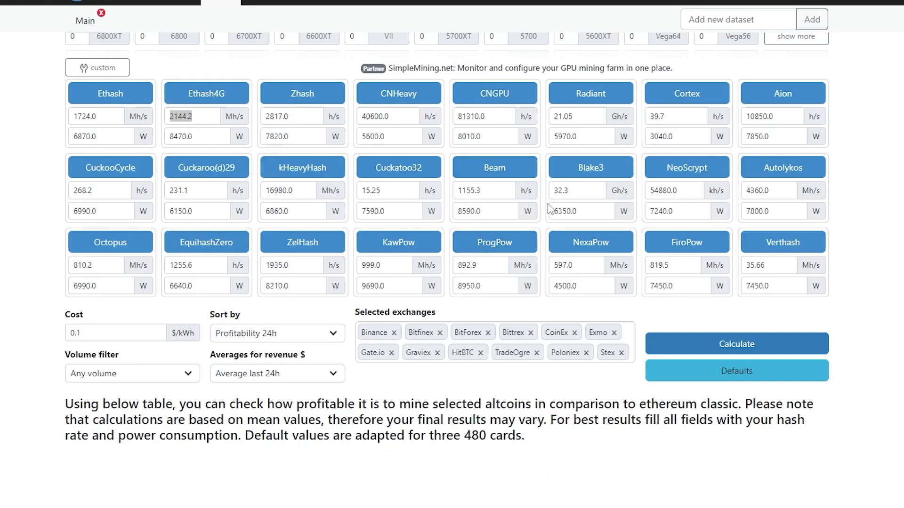
Review the algorithm hashrates in the mining profitability calculator and highlight the Ethash4G hashrate
{"action": "scroll", "coordinate": [631, 198], "scroll_direction": "up", "scroll_amount": 2}
{"action": "scroll", "coordinate": [739, 207], "scroll_direction": "down", "scroll_amount": 2}
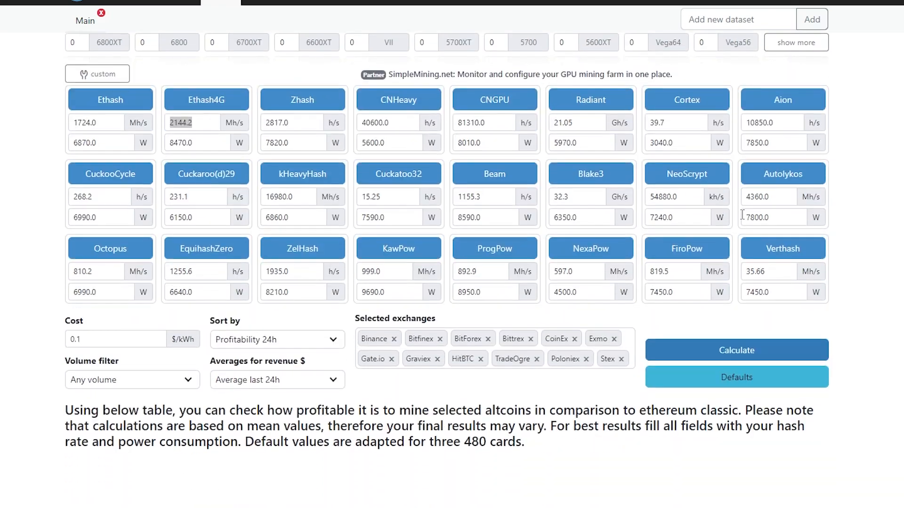
{"action": "scroll", "coordinate": [171, 139], "scroll_direction": "up", "scroll_amount": 1}
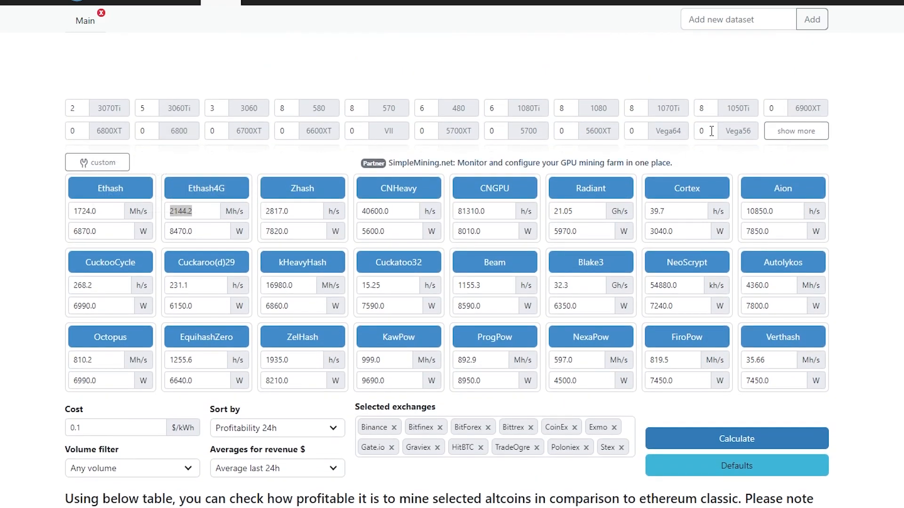
{"action": "scroll", "coordinate": [301, 122], "scroll_direction": "down", "scroll_amount": 2}
{"action": "left_click", "coordinate": [207, 117]}
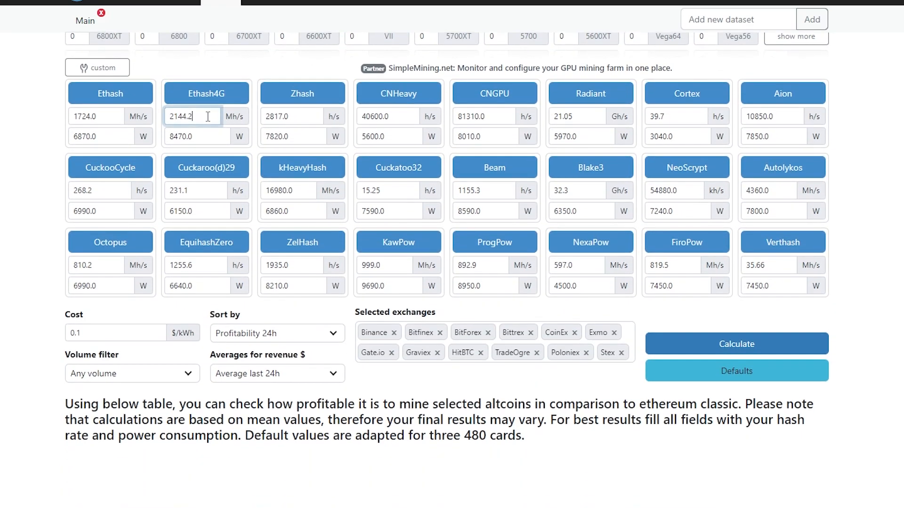
{"action": "scroll", "coordinate": [6, 154], "scroll_direction": "up", "scroll_amount": 2}
{"action": "scroll", "coordinate": [146, 196], "scroll_direction": "down", "scroll_amount": 2}
{"action": "double_click", "coordinate": [181, 117]}
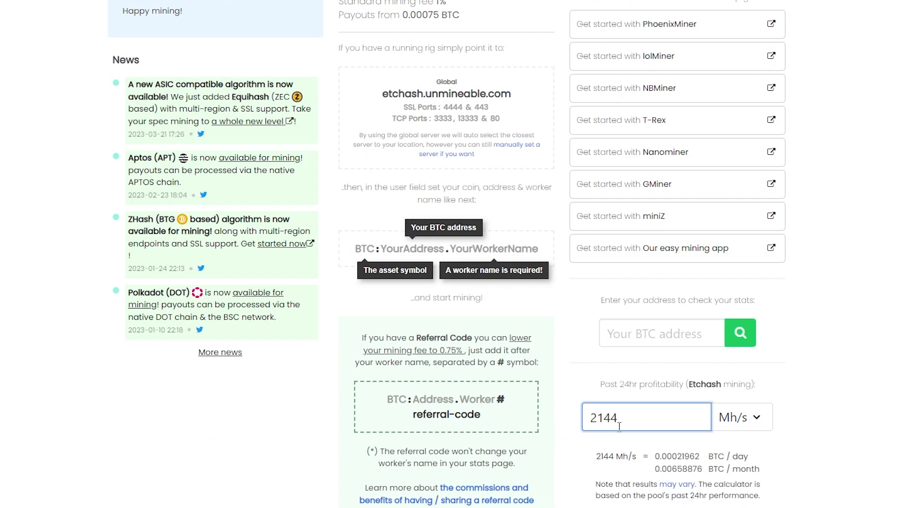
Check the estimated monthly BTC earnings for 2144 Mh/s in unMineable's Etchash profitability calculator
{"action": "left_click_drag", "start_coordinate": [629, 419], "coordinate": [592, 439]}
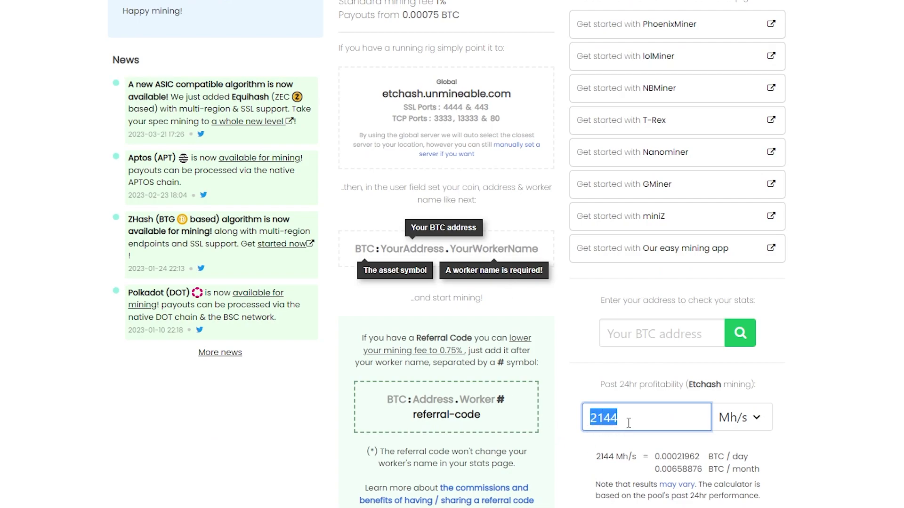
{"action": "left_click_drag", "start_coordinate": [656, 470], "coordinate": [697, 471]}
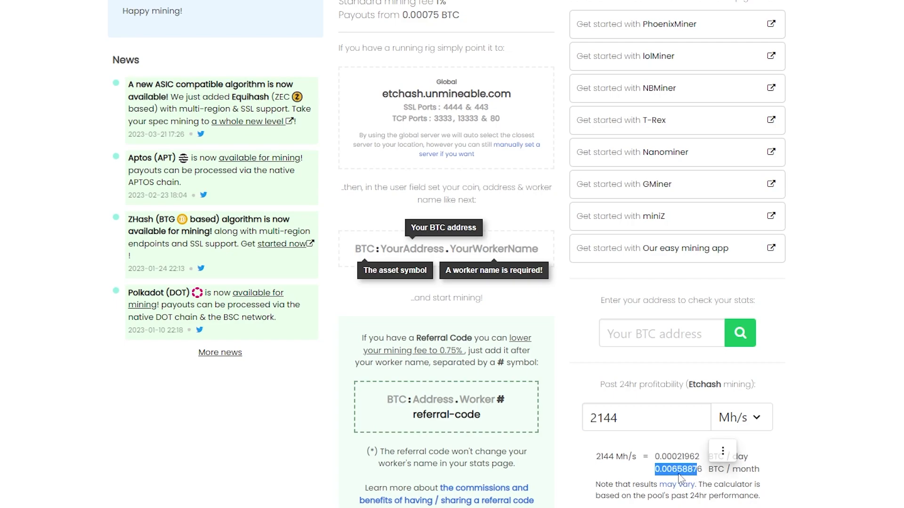
Switch to the NiceHash profitability calculator and review the device list, device quantities and past earnings of the setup
{"action": "left_click", "coordinate": [813, 466]}
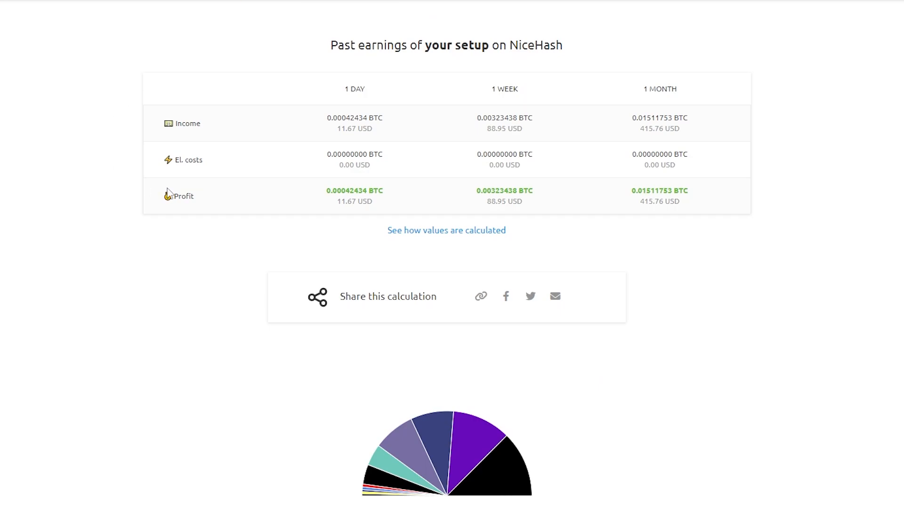
{"action": "scroll", "coordinate": [183, 179], "scroll_direction": "up", "scroll_amount": 10}
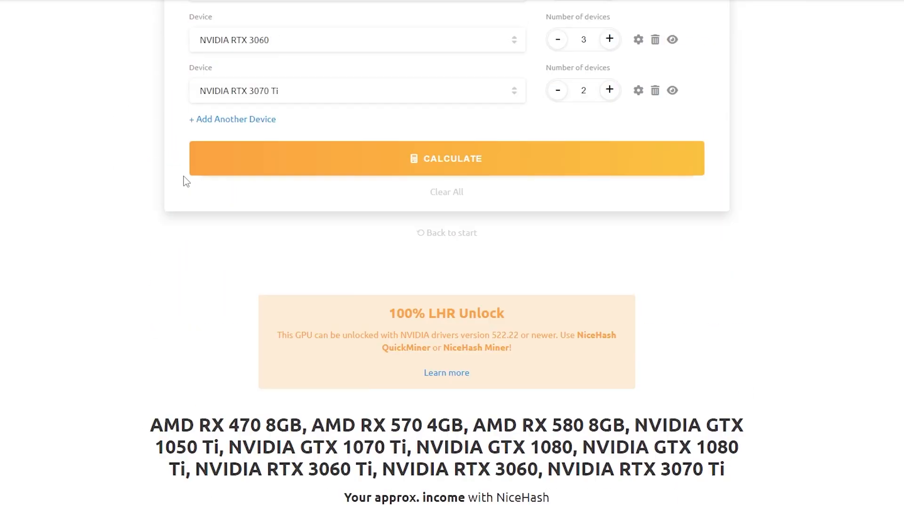
{"action": "scroll", "coordinate": [303, 132], "scroll_direction": "up", "scroll_amount": 10}
{"action": "scroll", "coordinate": [264, 101], "scroll_direction": "down", "scroll_amount": 15}
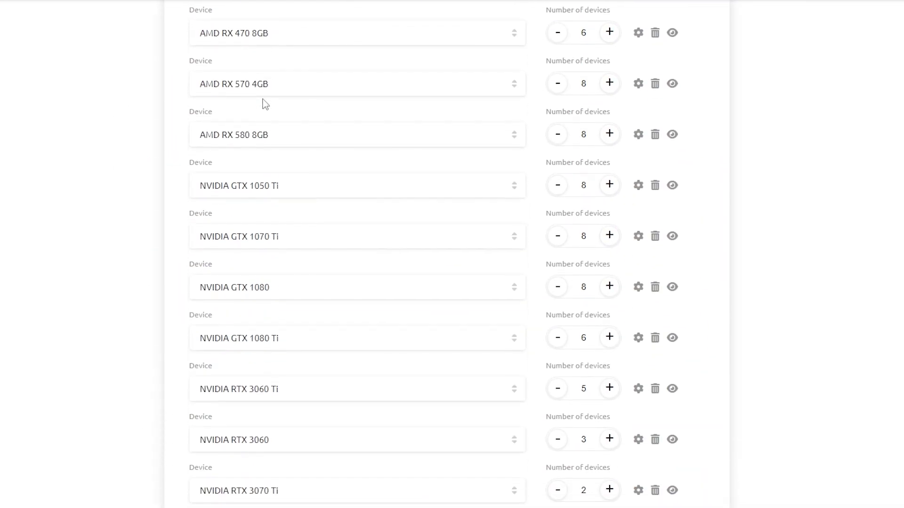
{"action": "scroll", "coordinate": [265, 104], "scroll_direction": "down", "scroll_amount": 10}
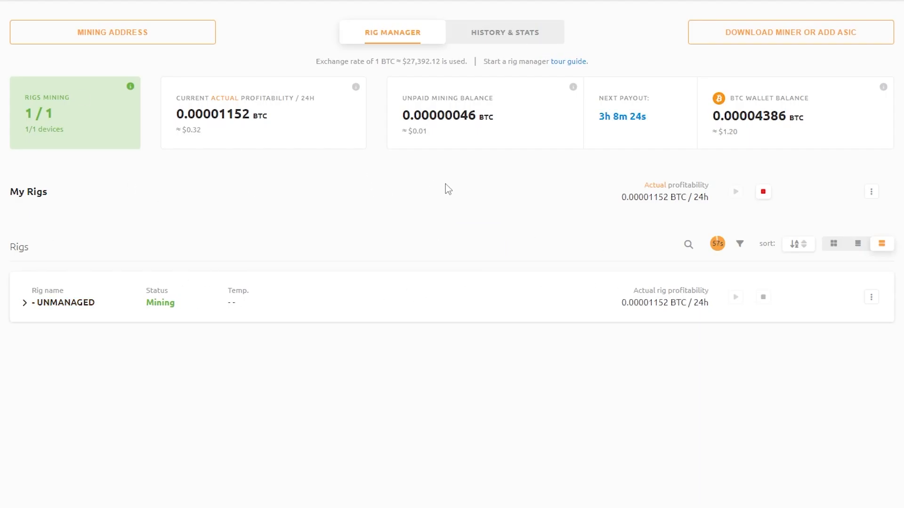
Check the current actual profitability in the NiceHash rig manager and compare it with the setup's past earnings in the profitability calculator
{"action": "left_click_drag", "start_coordinate": [202, 131], "coordinate": [193, 131]}
{"action": "left_click", "coordinate": [220, 159]}
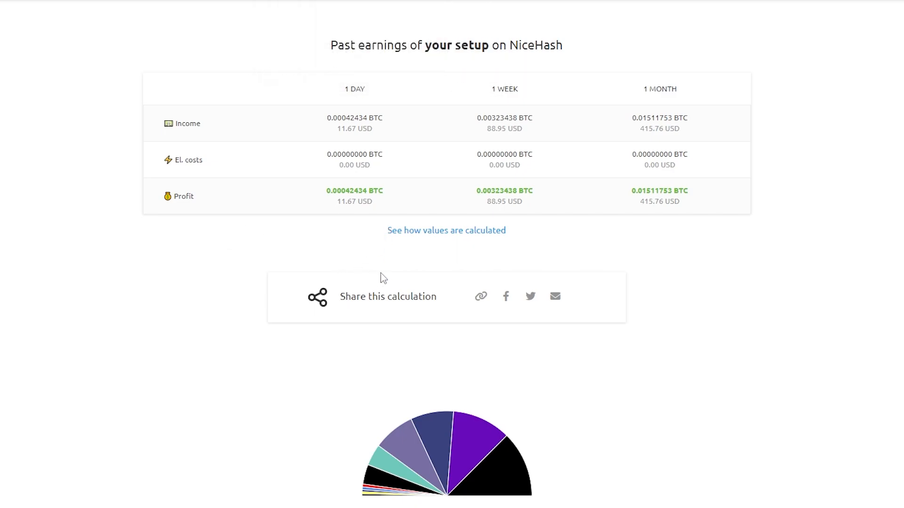
{"action": "scroll", "coordinate": [118, 245], "scroll_direction": "down", "scroll_amount": 2}
{"action": "scroll", "coordinate": [7, 203], "scroll_direction": "up", "scroll_amount": 2}
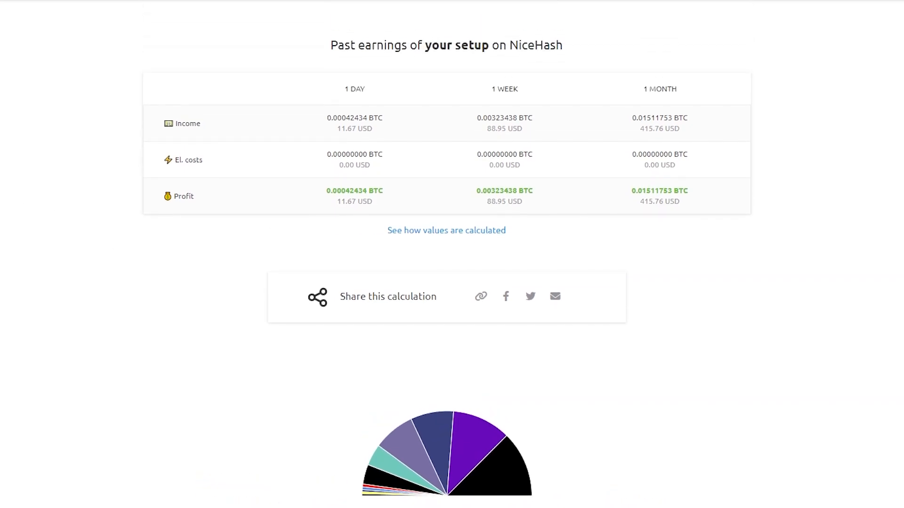